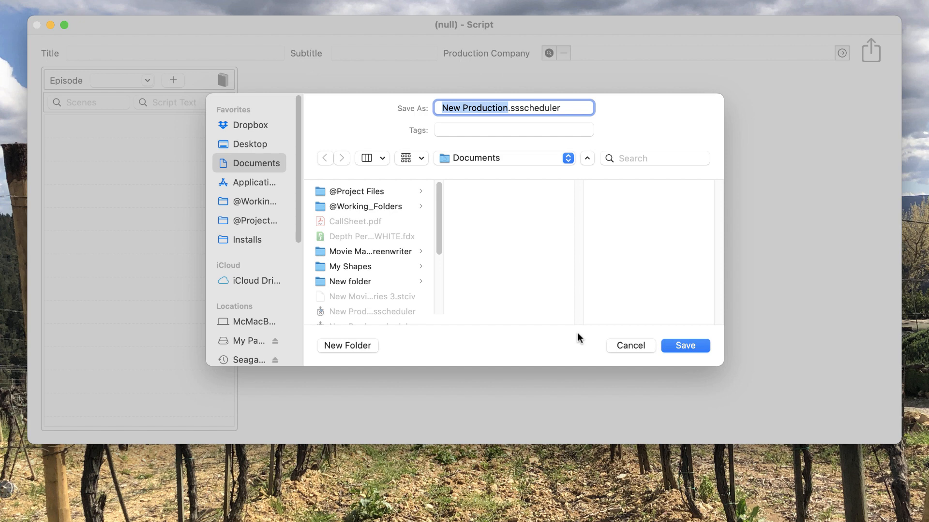
- Save the new production as My Awesome Movie and register the project with the Directorial department and 1st AD title
type("My Aw")
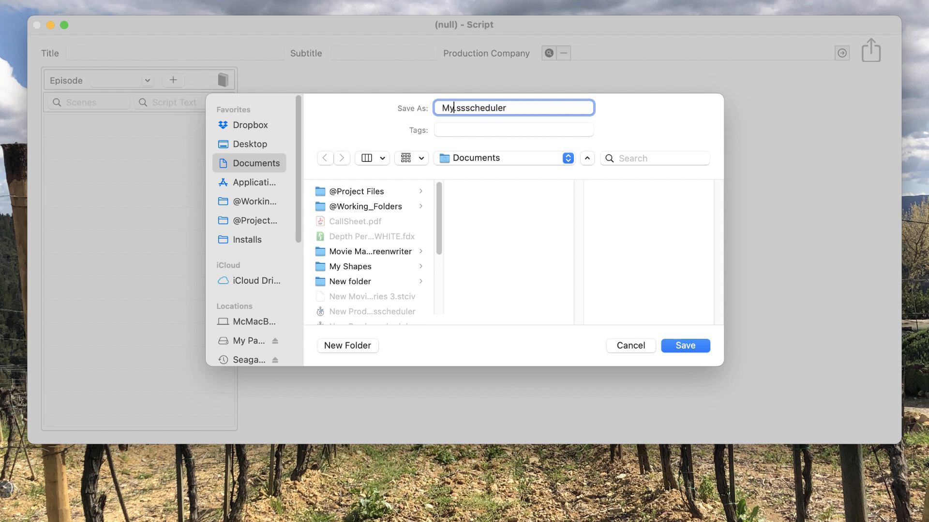
type("esome Movi")
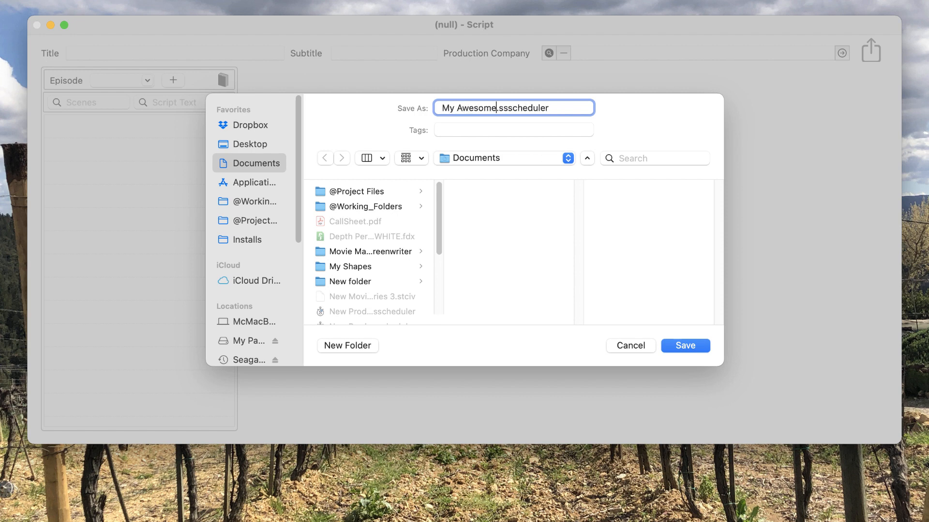
type("e")
left_click(689, 348)
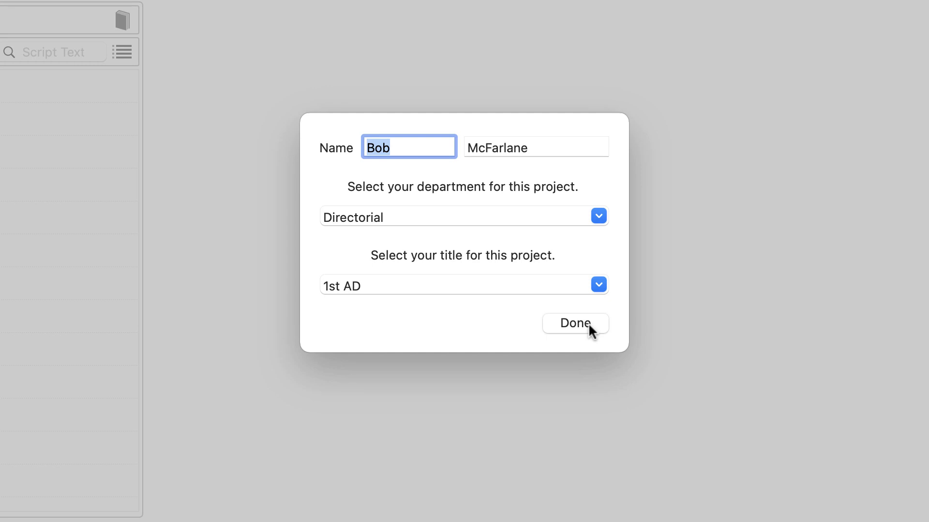
left_click(576, 324)
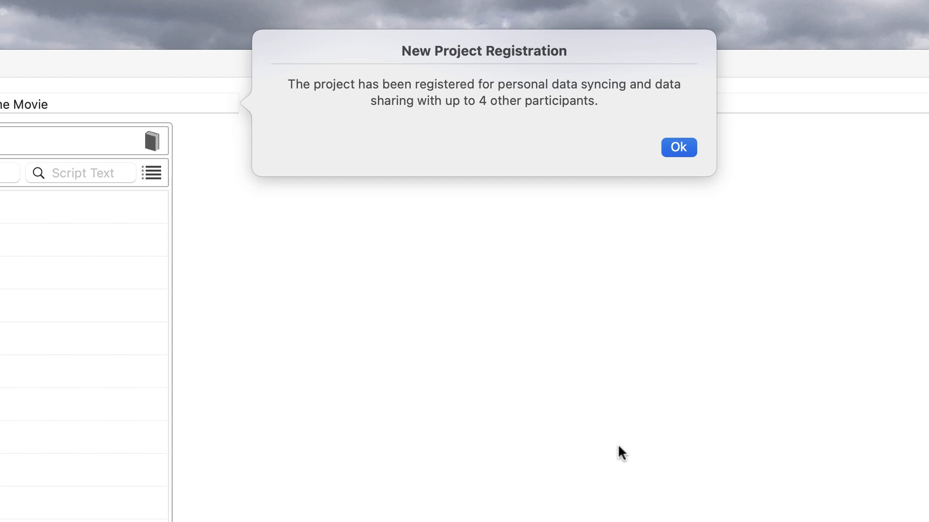
left_click(676, 148)
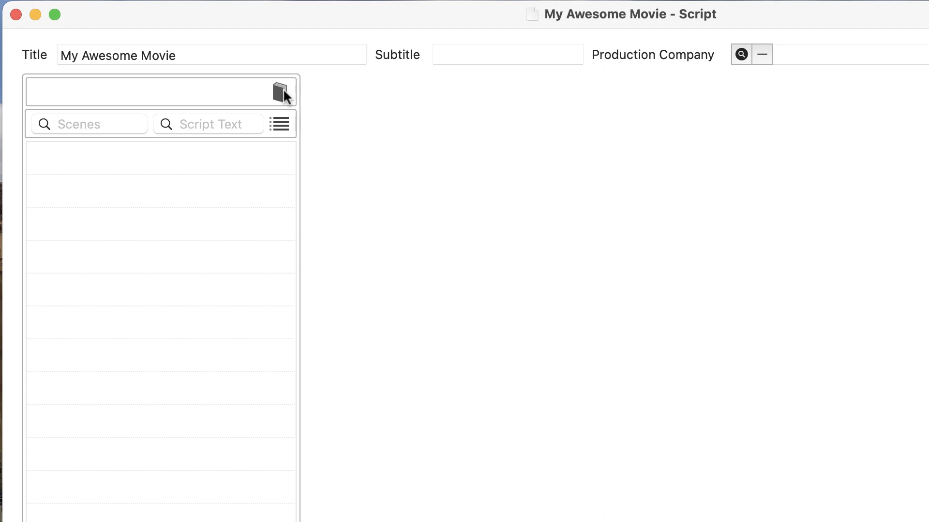
- Add a script revision named WHITE with the script date 1/20/2021
left_click(283, 88)
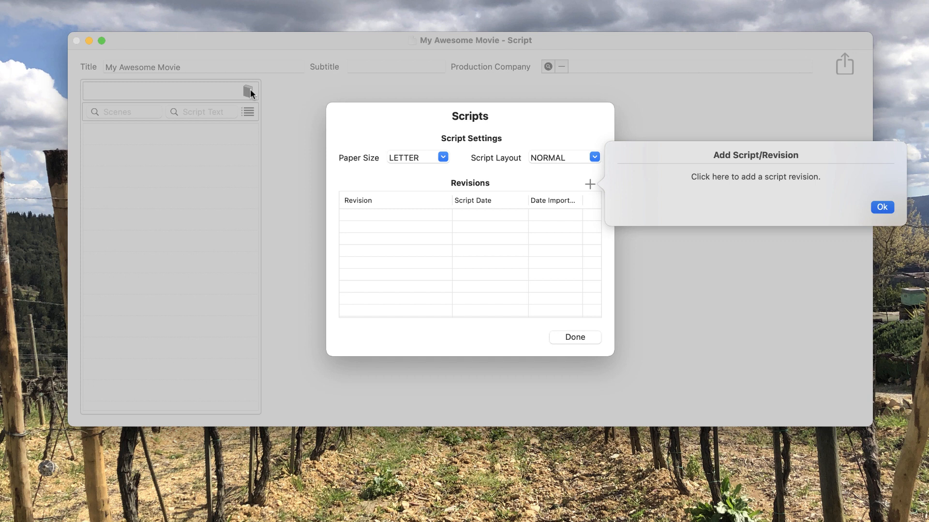
left_click(882, 207)
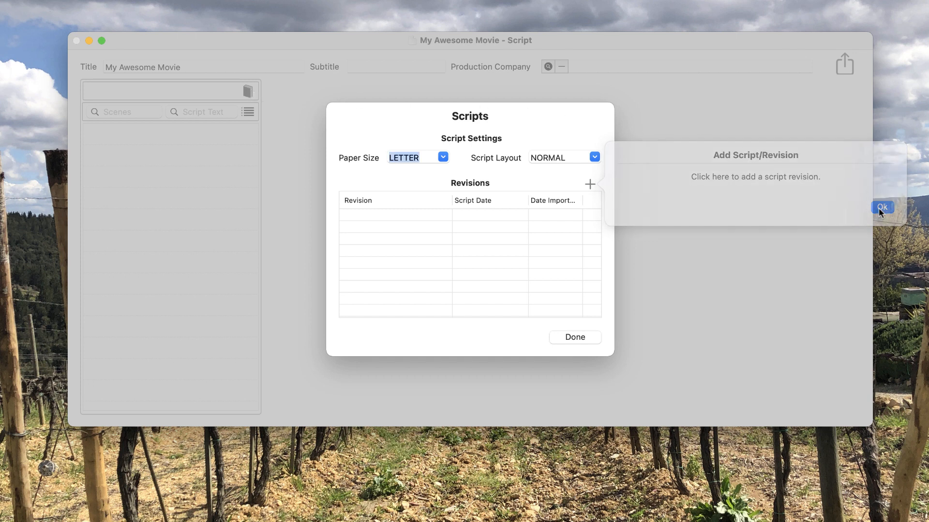
left_click(589, 185)
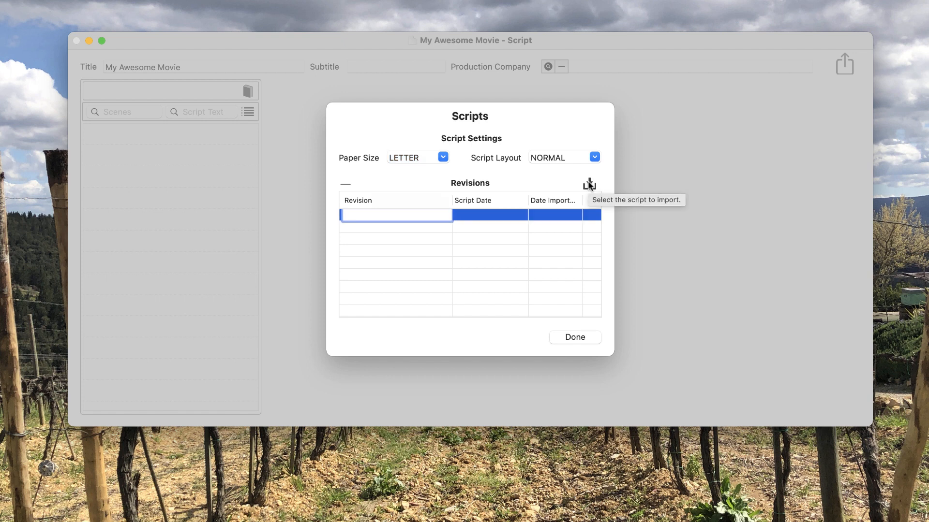
type("WHITE")
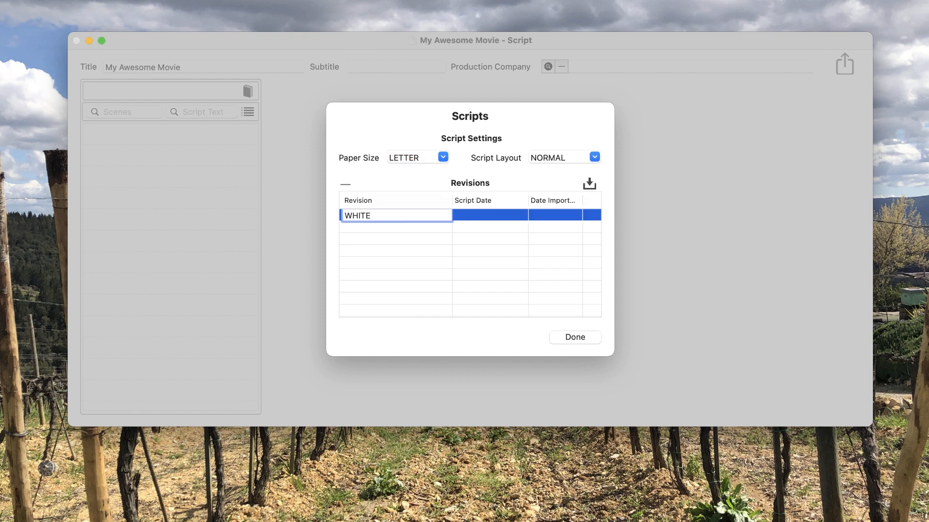
key("Return")
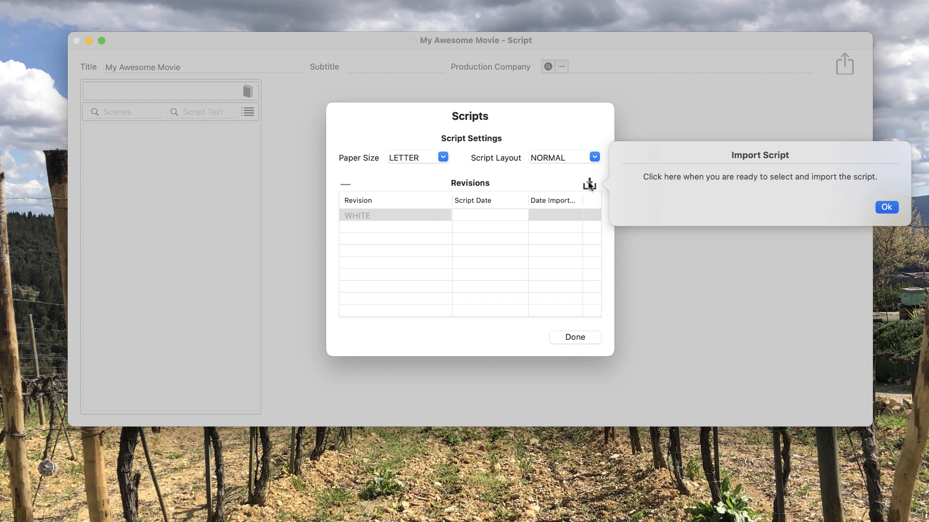
left_click(878, 208)
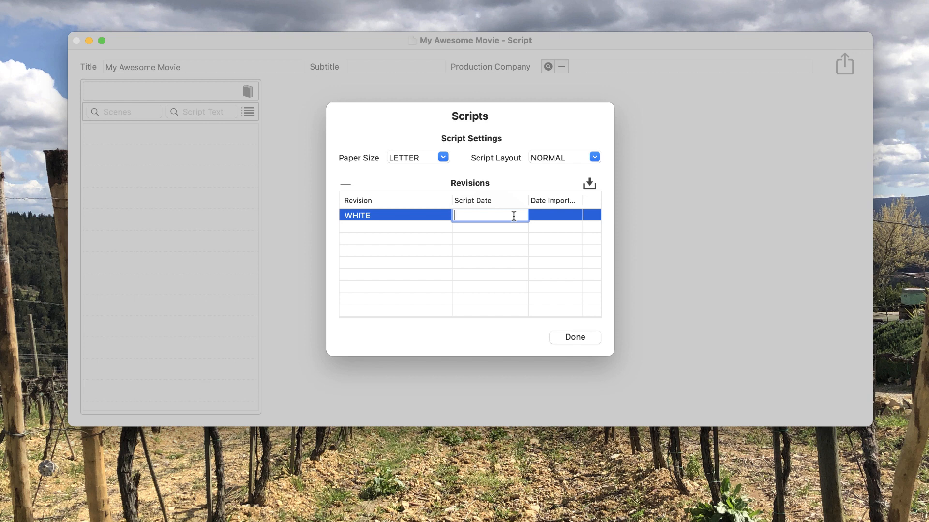
type("1/20/2021")
key("Return")
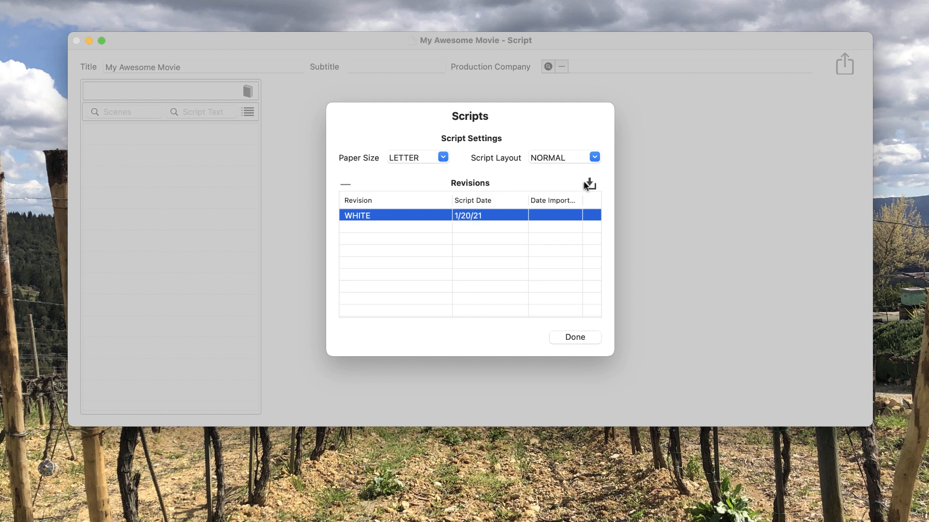
- Import the script file Depth Perception WHITE.fdx from the Desktop into the WHITE revision, accepting the import preview
left_click(587, 183)
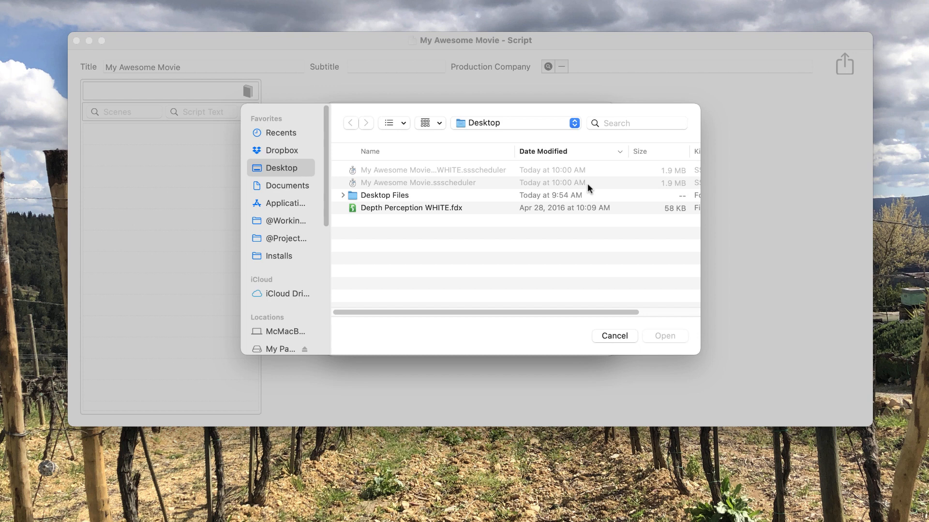
left_click(408, 208)
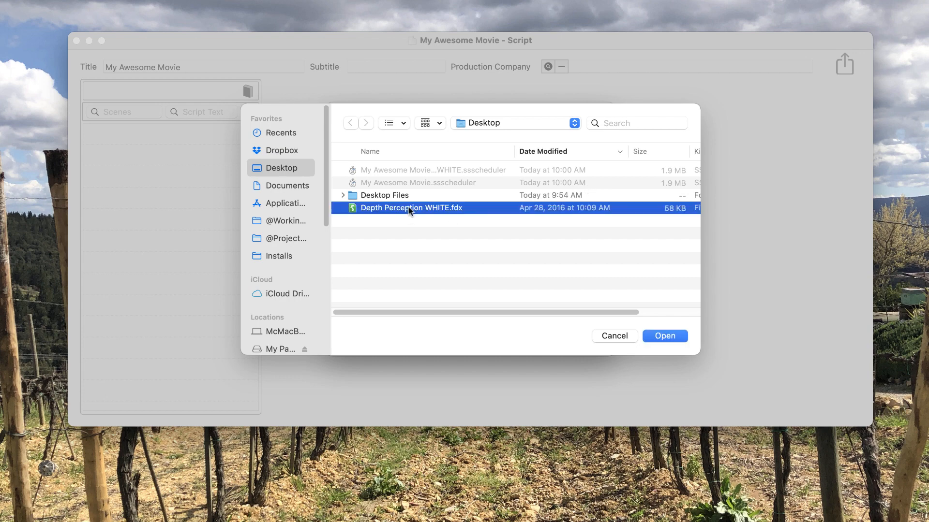
left_click(661, 334)
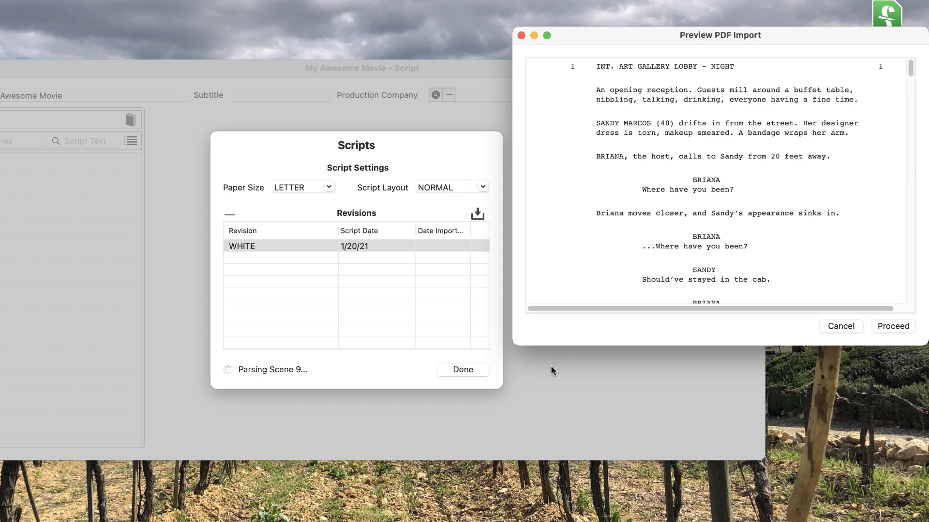
left_click(886, 325)
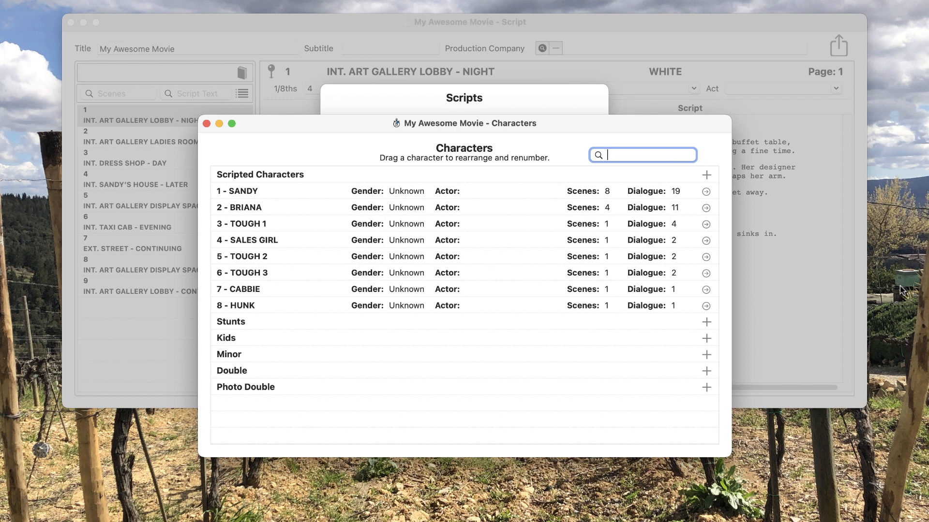
left_click(901, 290)
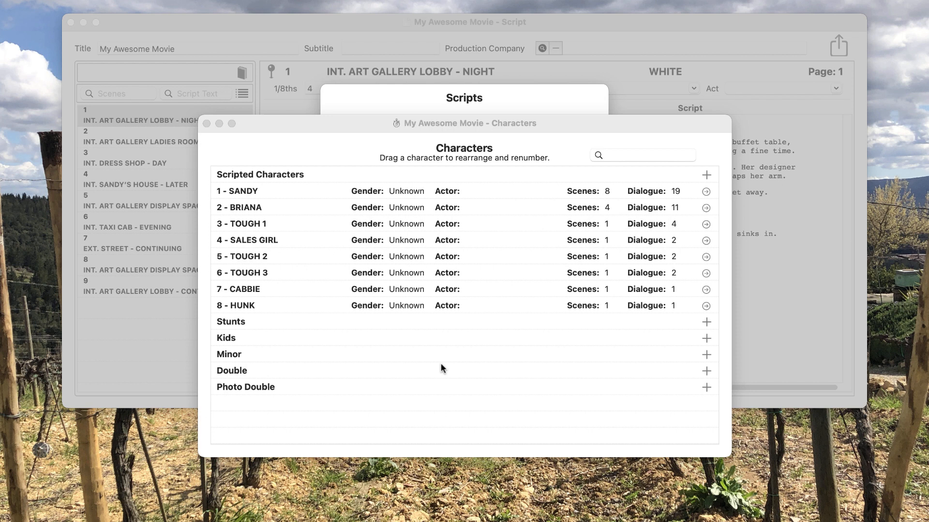
- Add a character named SANDY STUNT DBL to the Stunts group
left_click(705, 322)
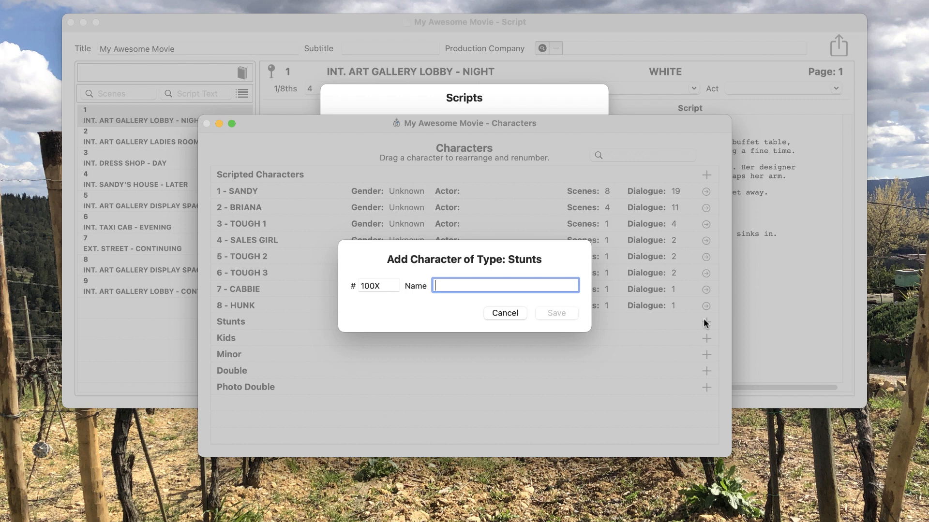
type("SANDY STUN")
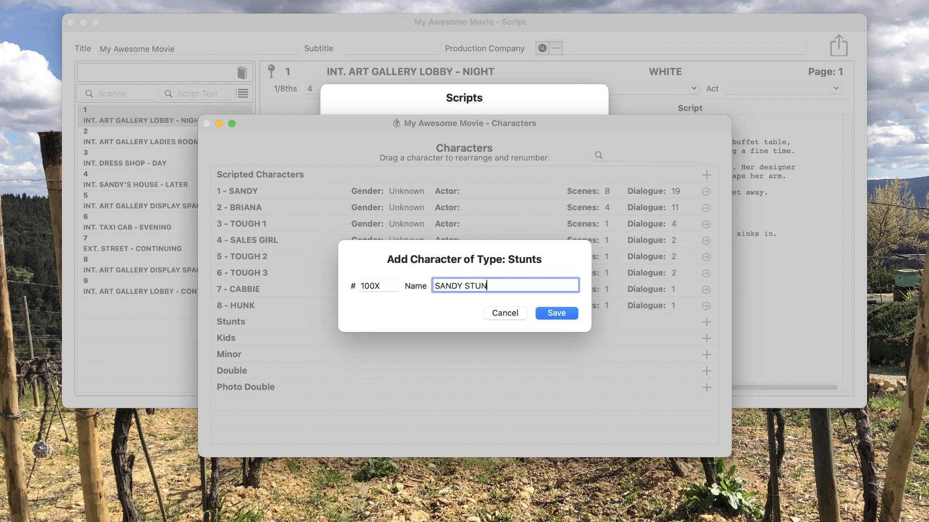
type("T DBL")
left_click(550, 313)
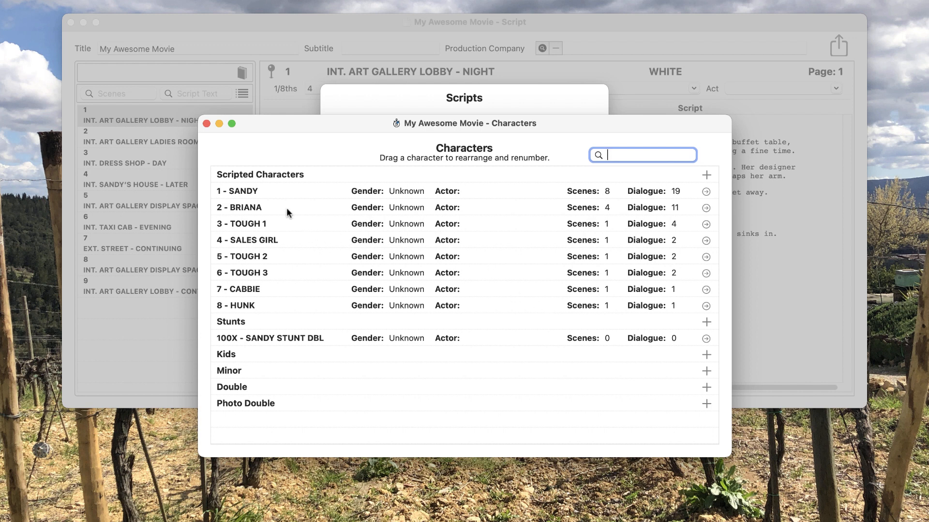
- Move BRIANA above SANDY in the Scripted Characters group and lock the character numbers
left_click_drag(284, 207, 289, 183)
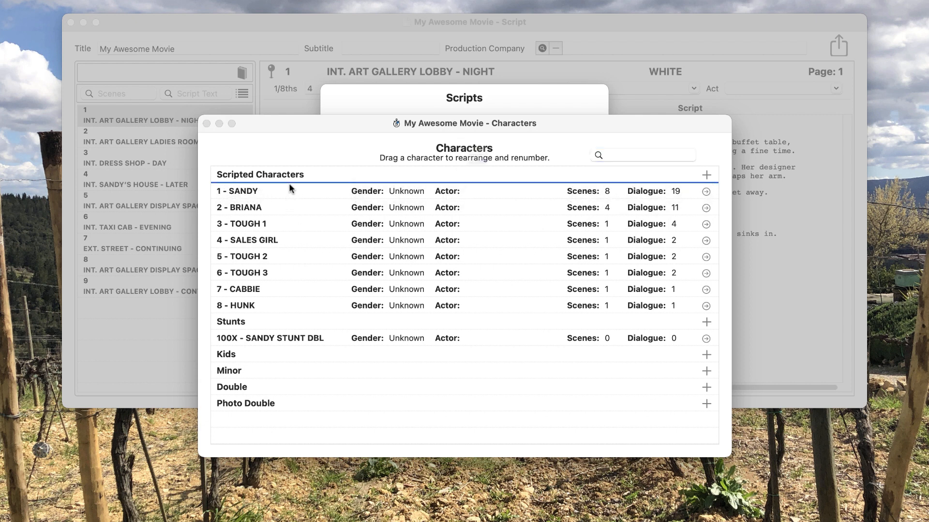
left_click(514, 205)
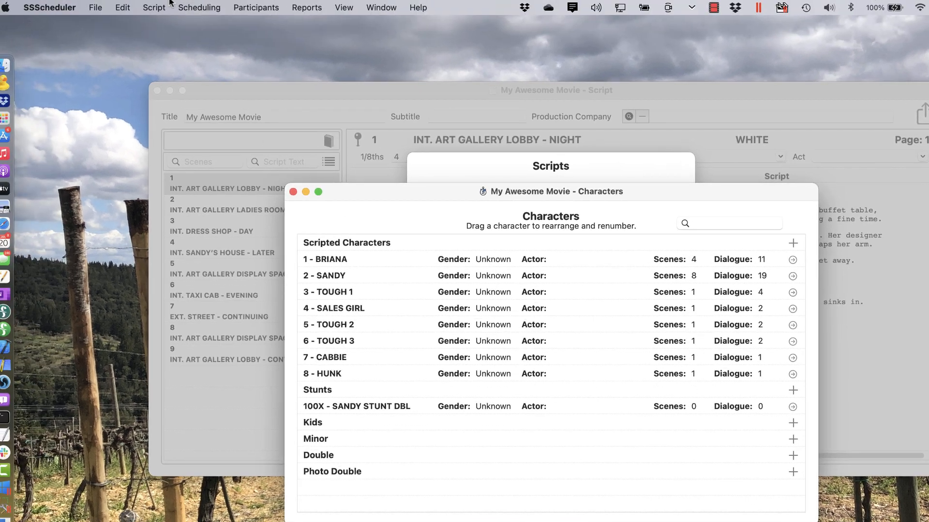
left_click(158, 9)
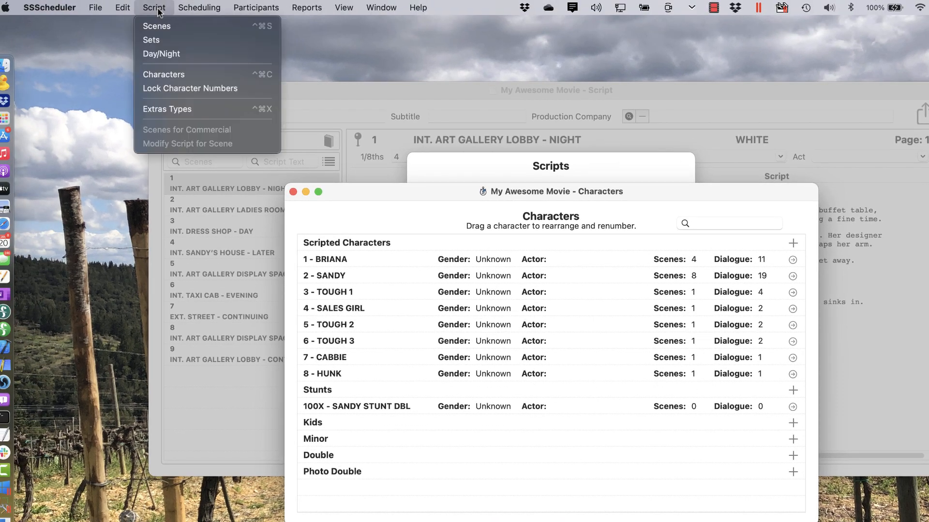
left_click(186, 89)
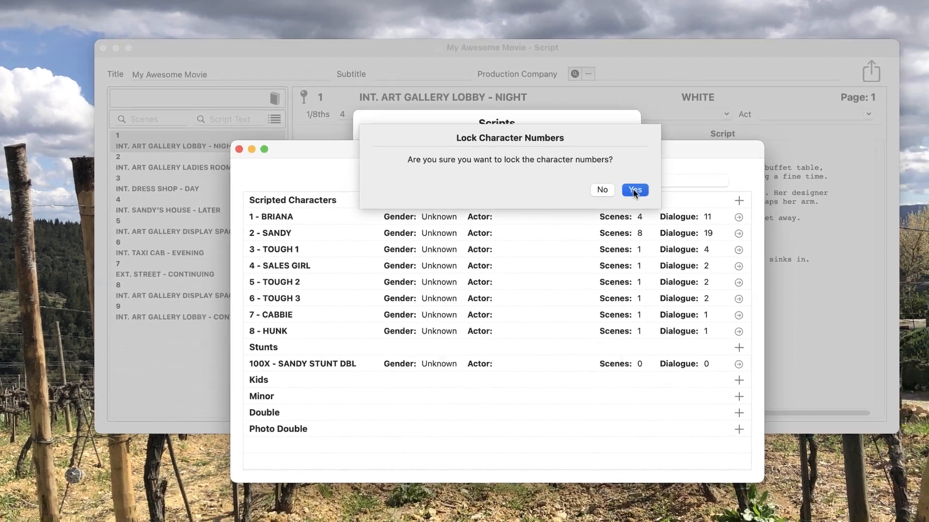
left_click(689, 233)
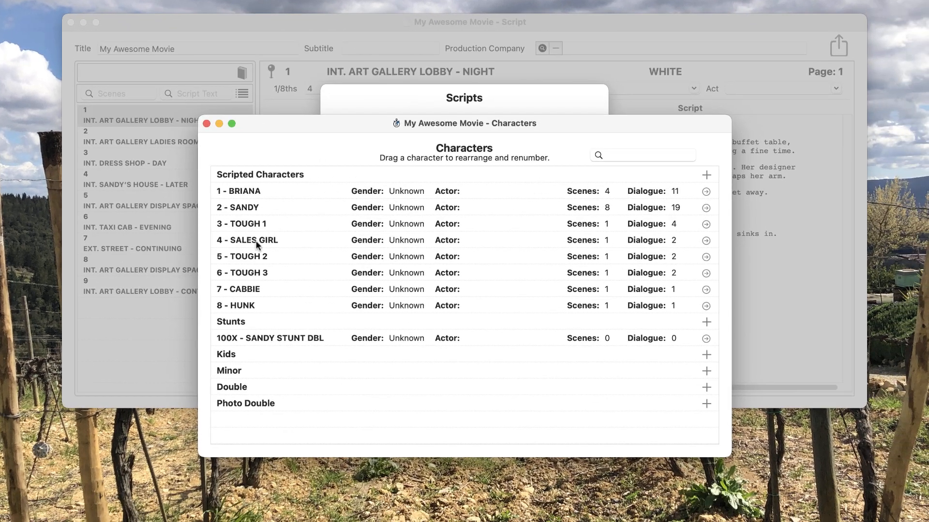
- Try to rearrange BRIANA and SANDY in the character list with the numbers locked
left_click(265, 196)
left_click(291, 210)
left_click(298, 193)
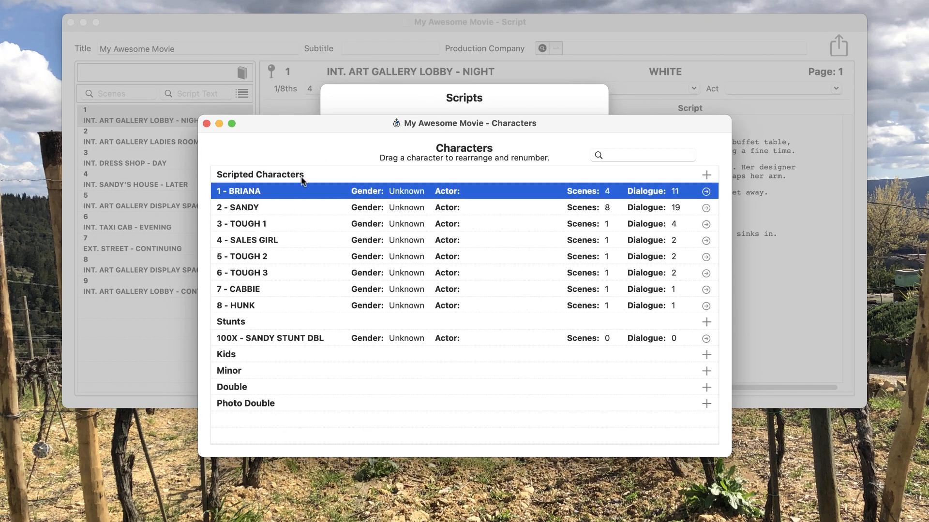
left_click(307, 204)
left_click(308, 193)
- Open SANDY's character details and check the number lock, browsing forward to SALES GIRL and back to SANDY
double_click(312, 207)
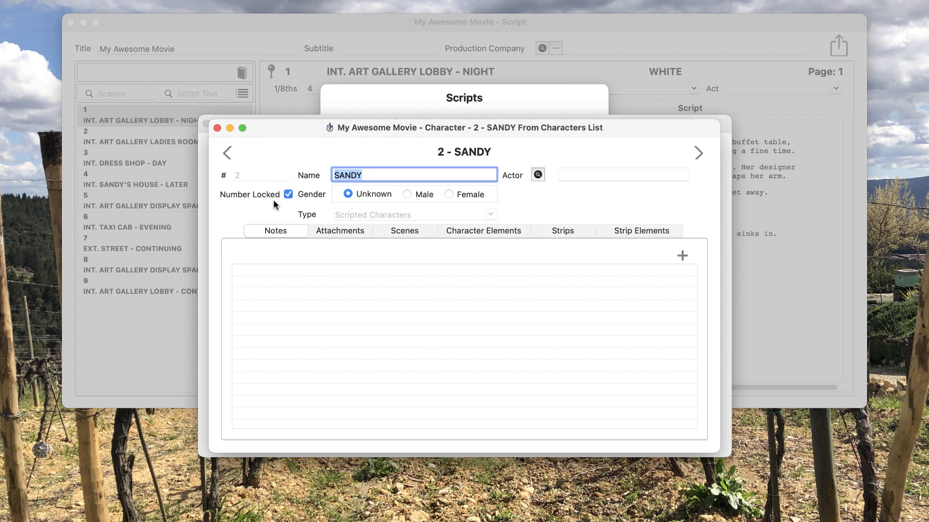
left_click(697, 154)
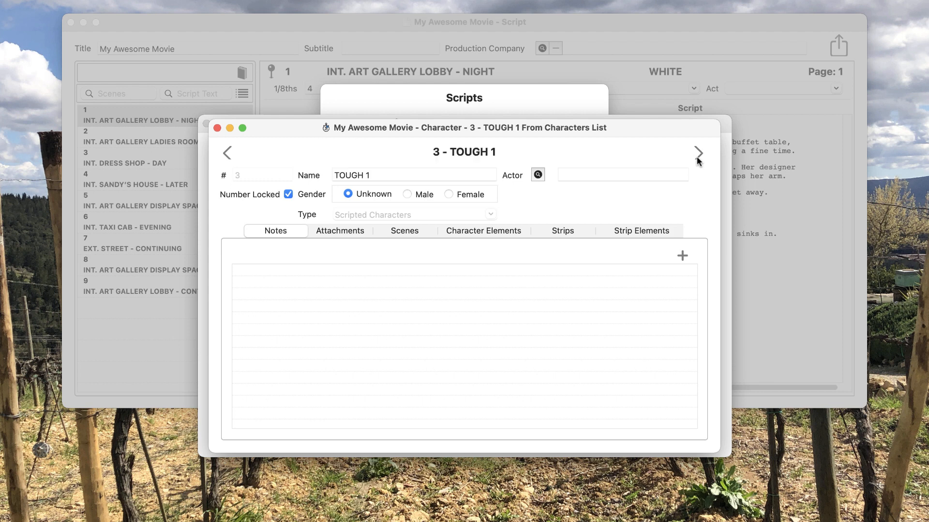
left_click(697, 156)
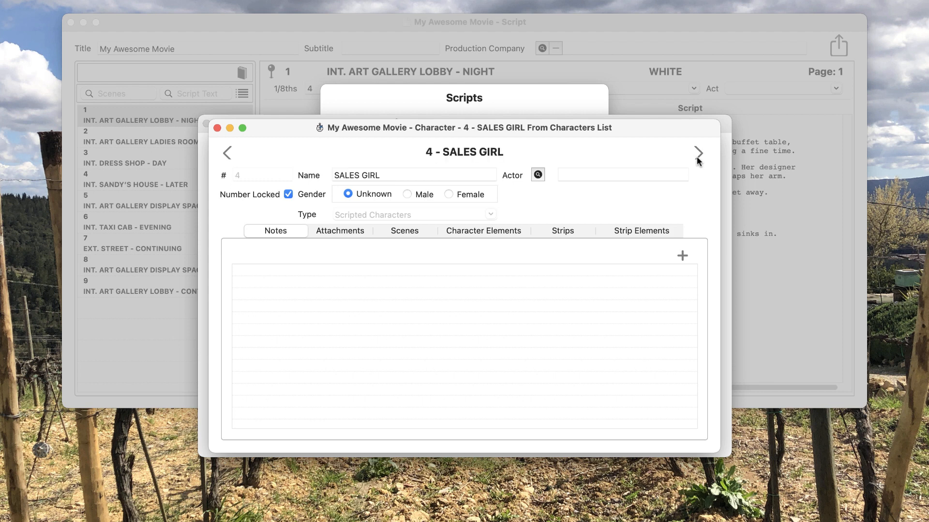
left_click(229, 153)
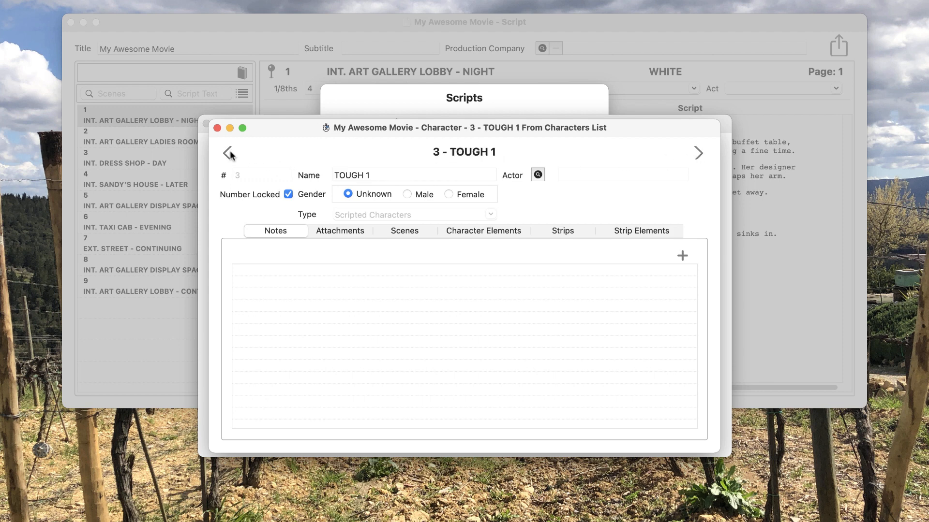
left_click(229, 154)
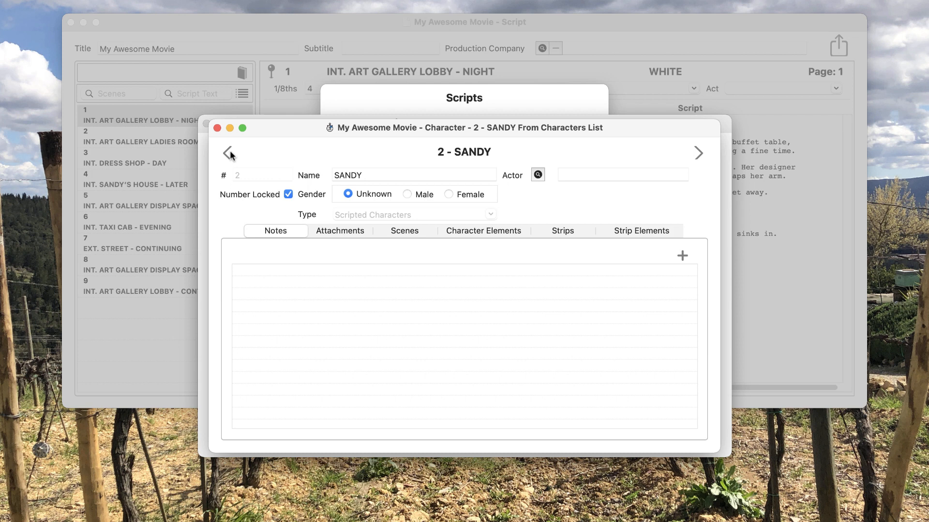
- Close SANDY's details and the character list, and finish with the script revisions to return to the script
left_click(217, 128)
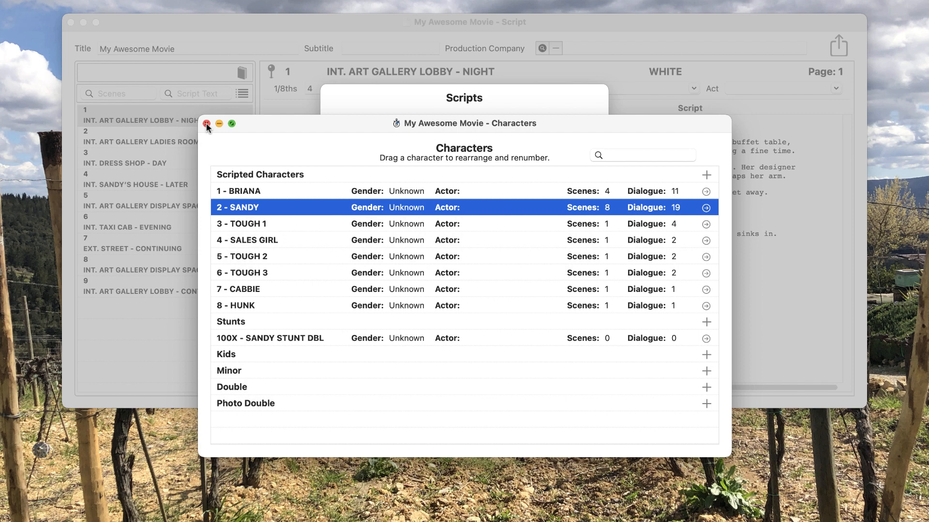
left_click(206, 124)
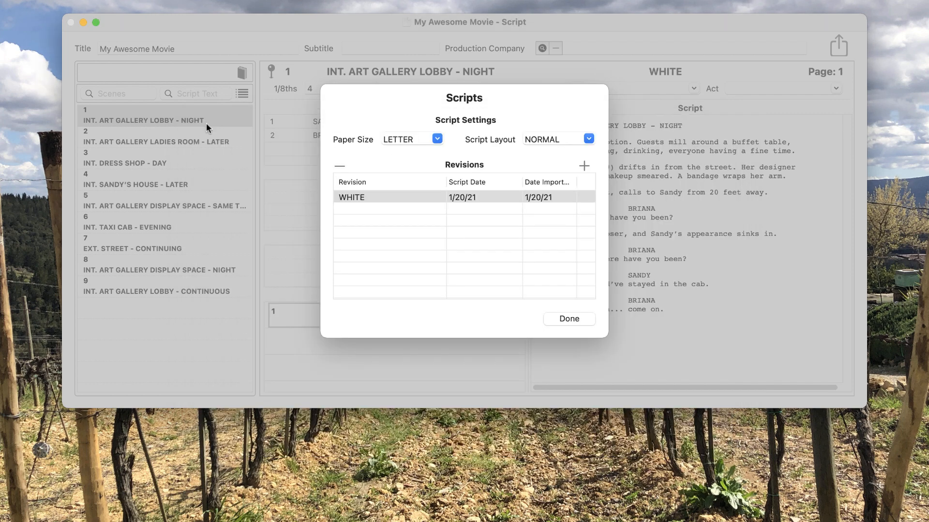
left_click(562, 319)
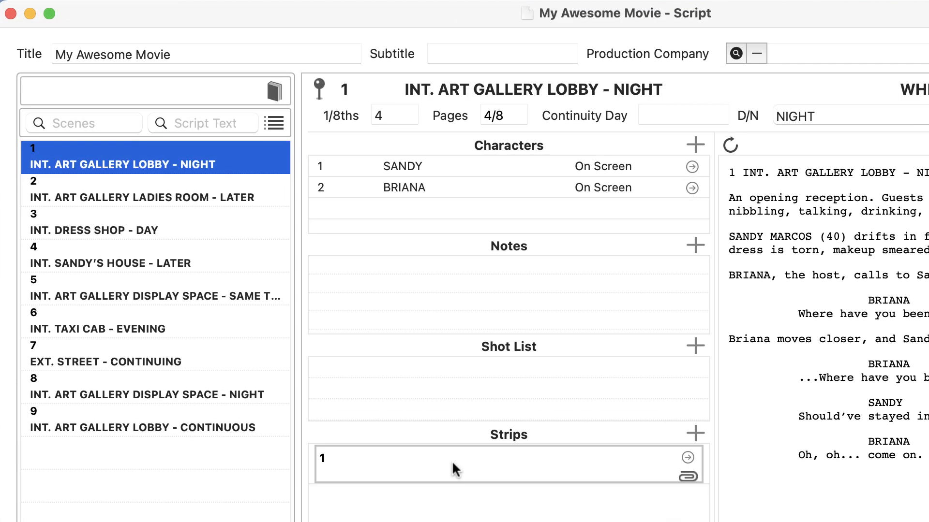
- Search the scenes for BRIANA, dismiss the search summary and clear the search to restore the full scene list
left_click(64, 122)
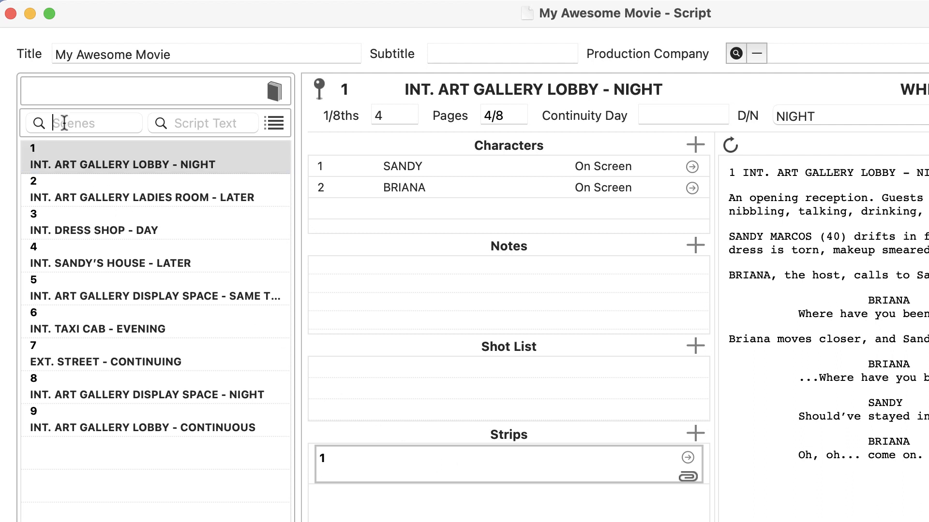
type("BRIANA")
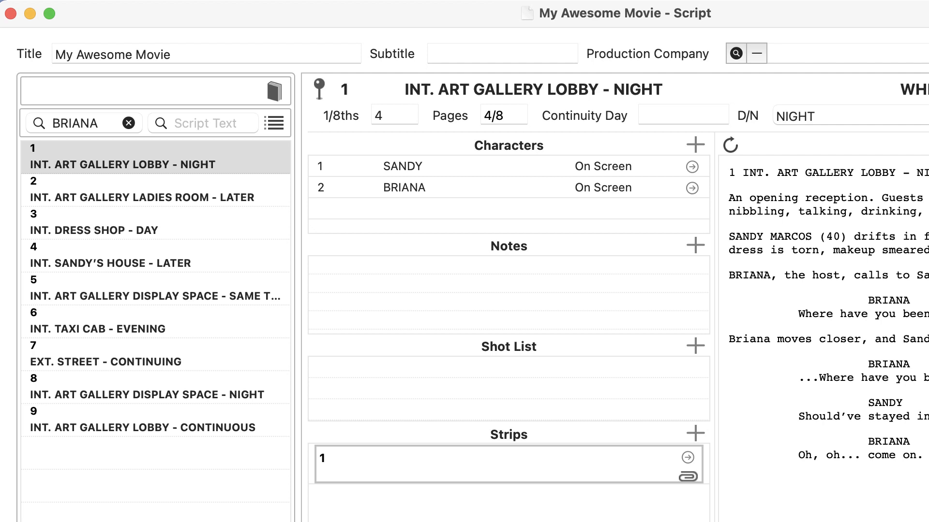
key("Return")
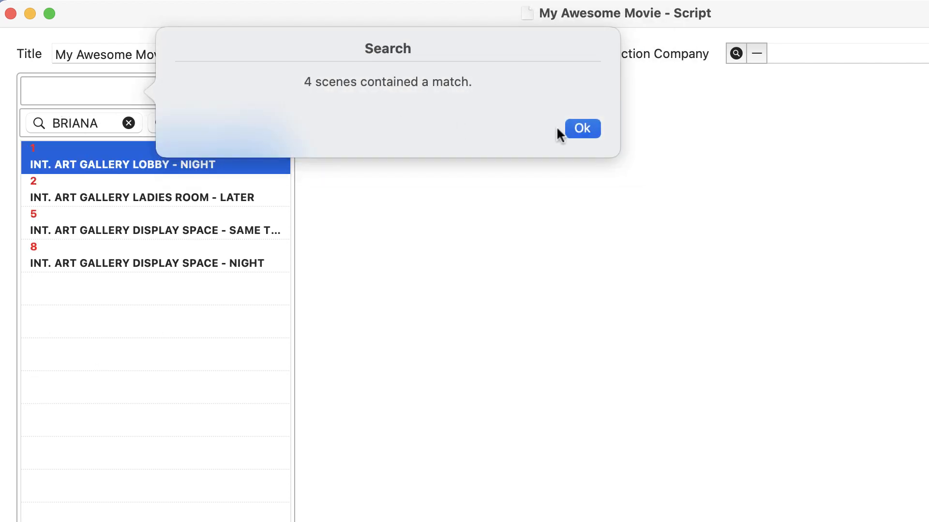
left_click(577, 131)
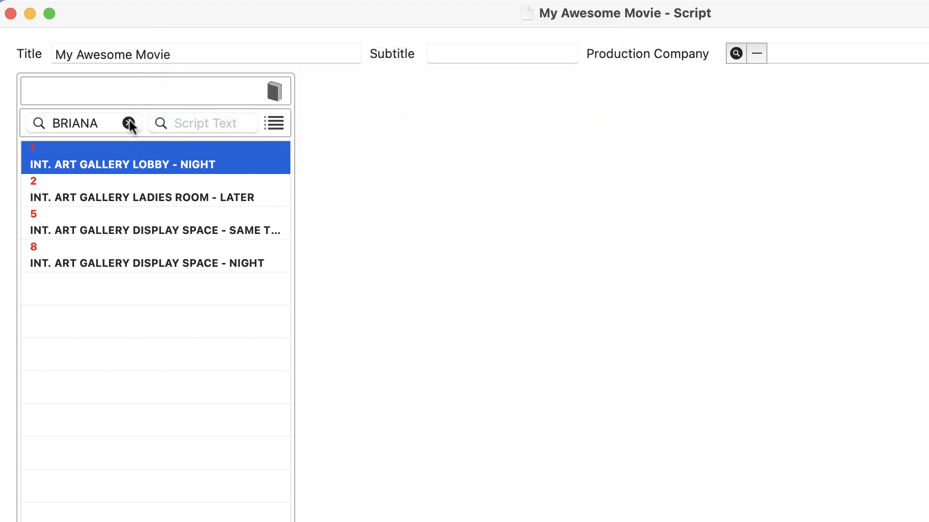
left_click(128, 123)
- Search the script text for "dress", view matching scenes 2 and 3, and clear the search
left_click(232, 120)
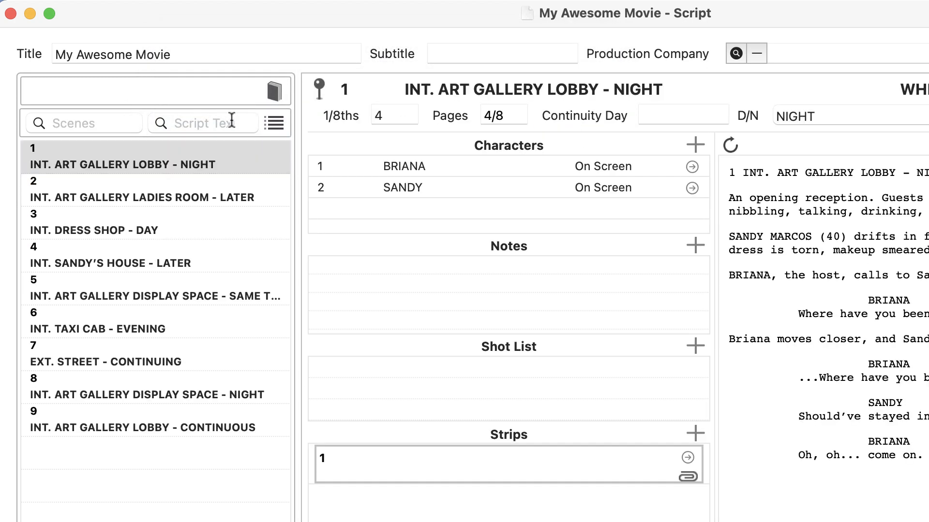
type("dress")
key("Return")
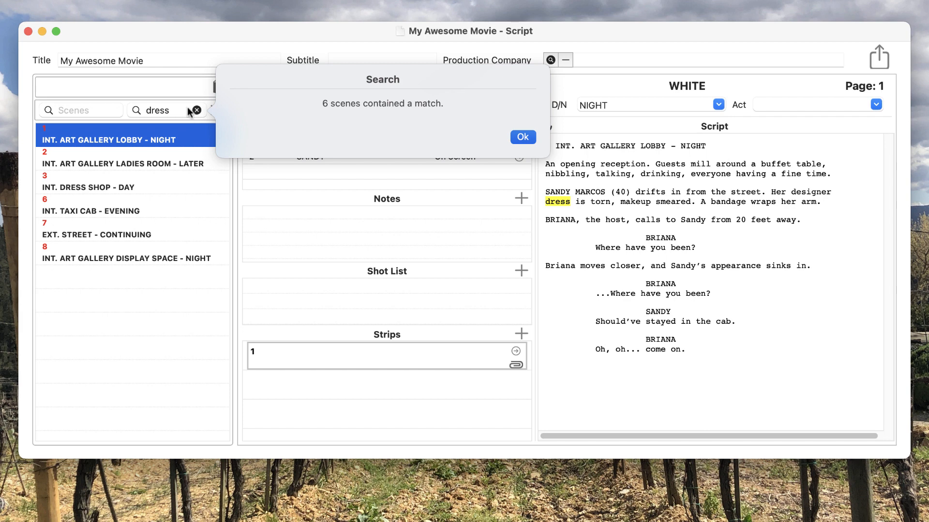
left_click(523, 138)
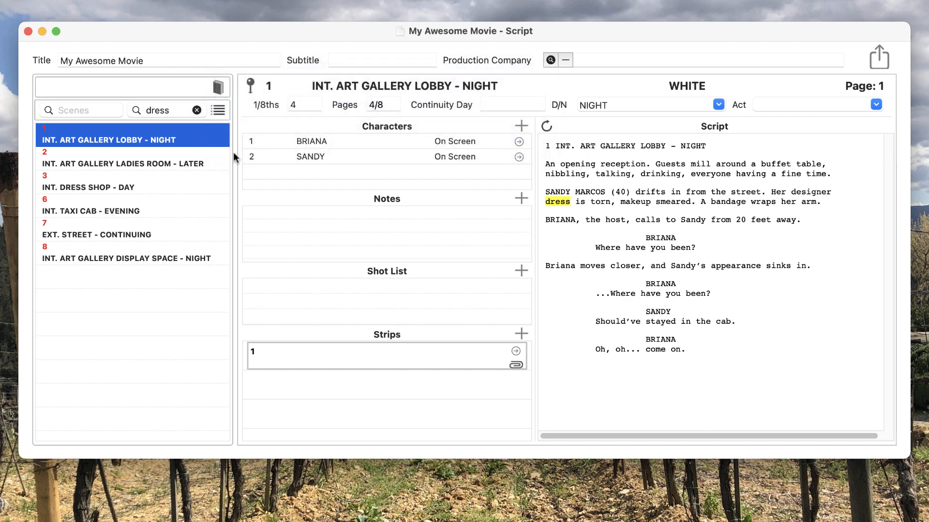
left_click(157, 166)
left_click(160, 187)
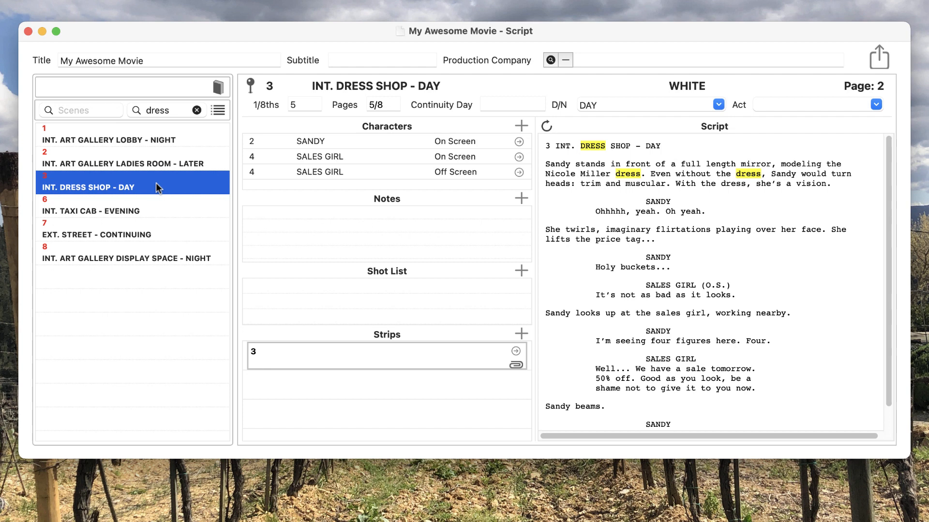
left_click(197, 110)
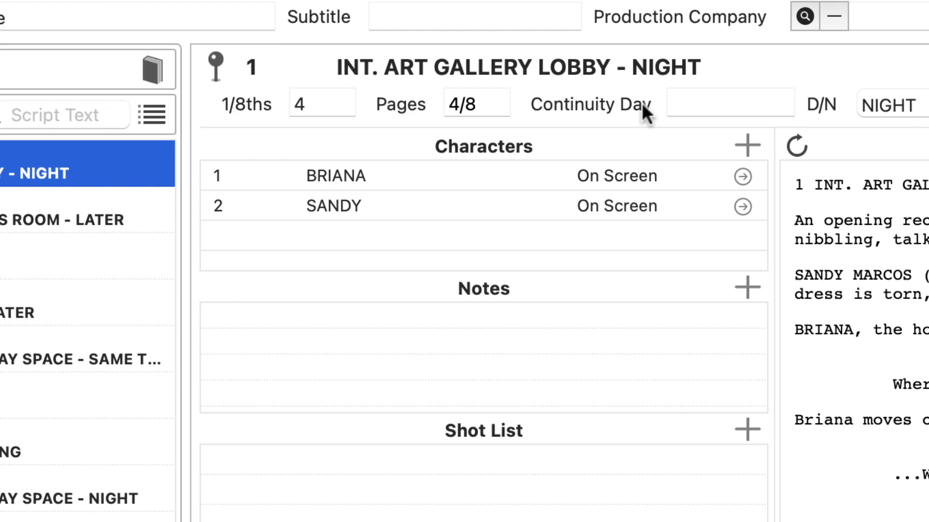
- Add TOUGH 2, CABBIE and HUNK to scene 1 as non-speaking characters and check the scene's character list
left_click(752, 140)
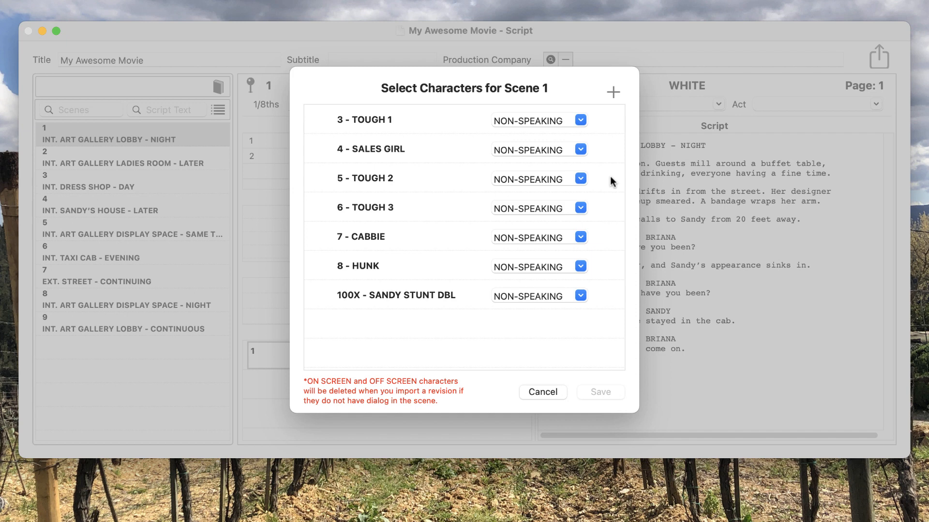
left_click(386, 178)
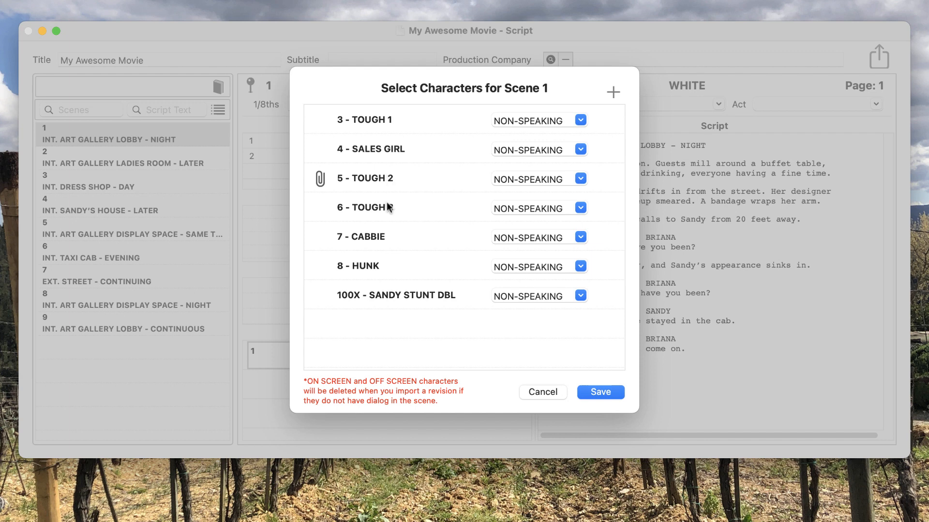
left_click(390, 237)
left_click(397, 266)
left_click(606, 391)
scroll(434, 156, "down", 2)
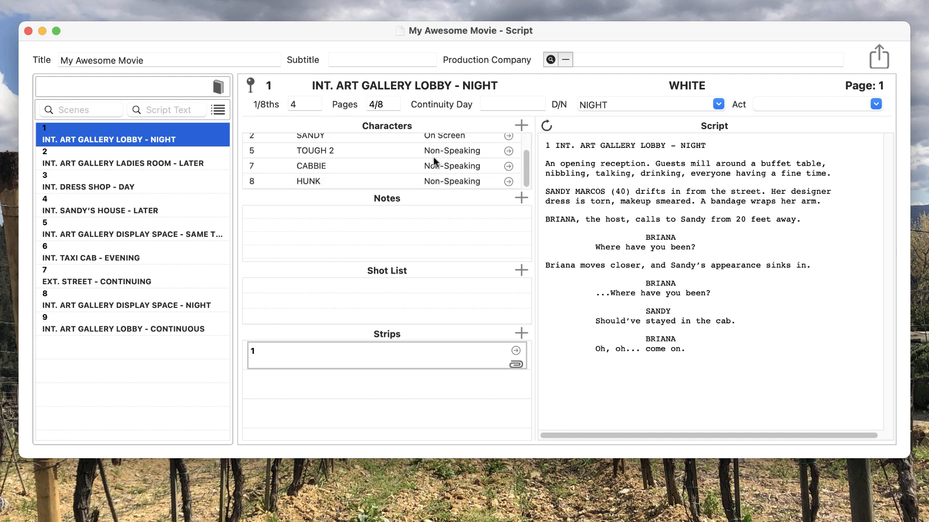
scroll(433, 156, "up", 2)
- Remove TOUGH 2 from scene 1's characters
left_click(351, 170)
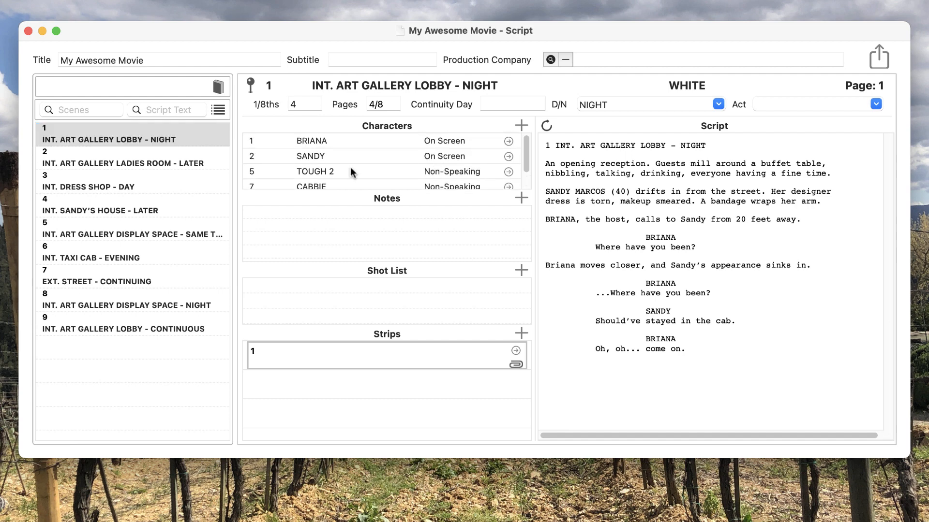
left_click(252, 125)
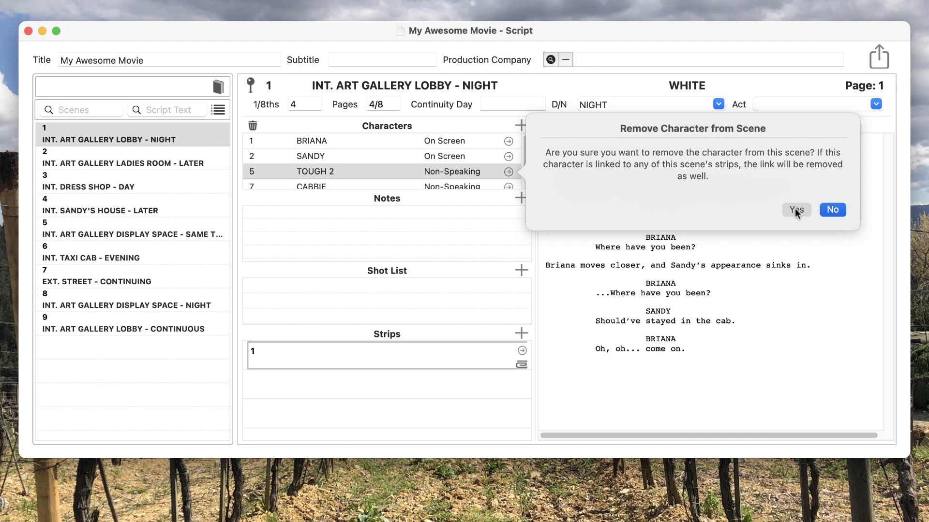
left_click(796, 209)
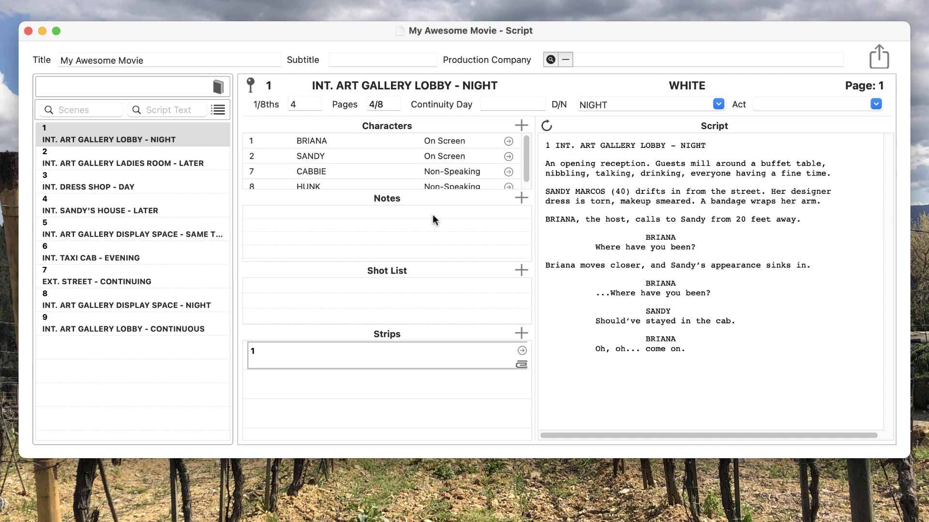
- View SANDY's character details from scene 1 and close them
double_click(381, 155)
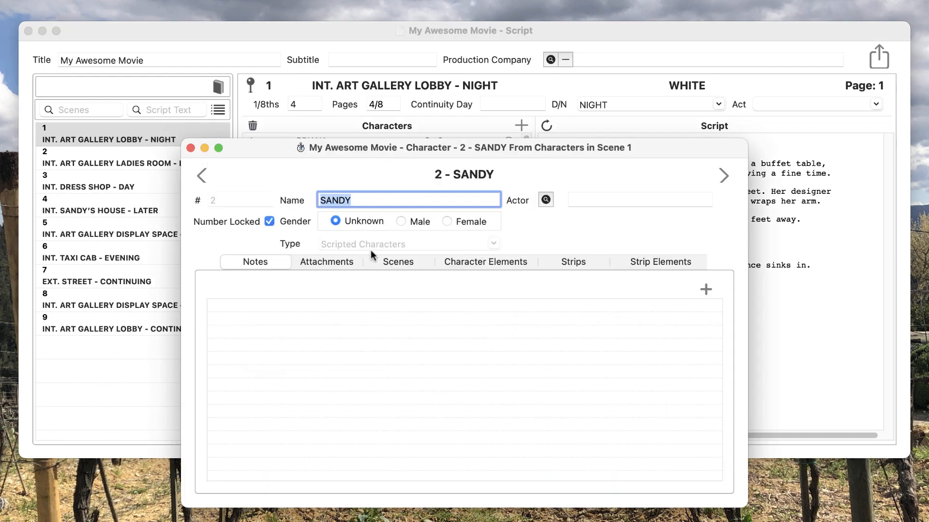
left_click(191, 149)
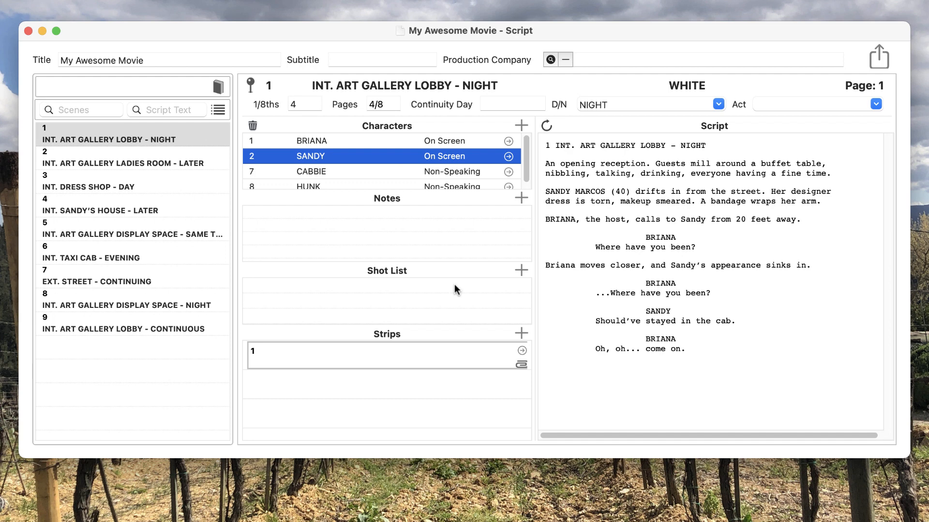
- Highlight "buffet table" in scene 1's script, add a second scene strip from it, and compare the highlights of both strips
left_click_drag(764, 162, 821, 164)
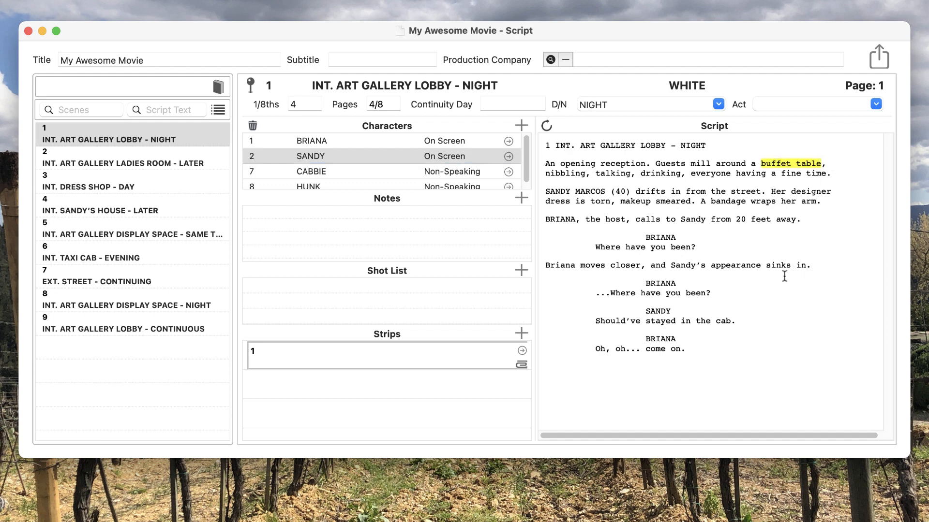
left_click(520, 333)
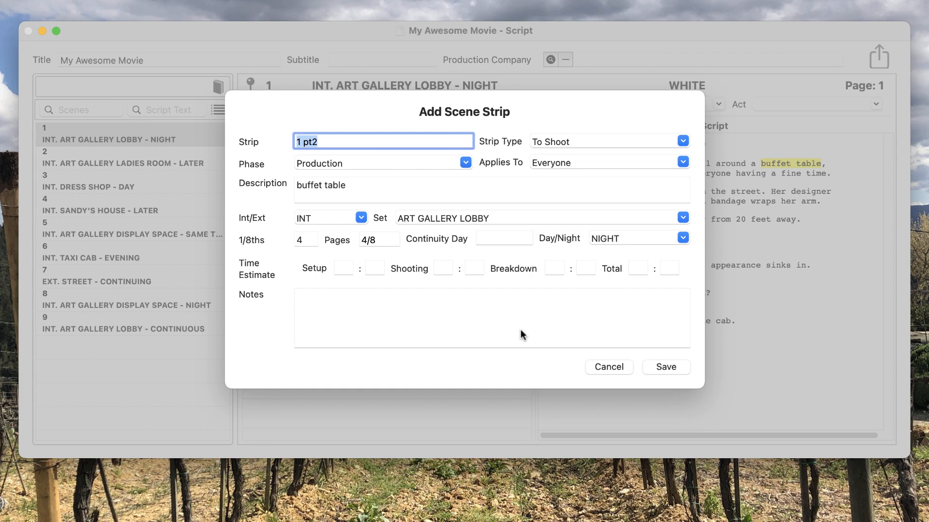
left_click(677, 369)
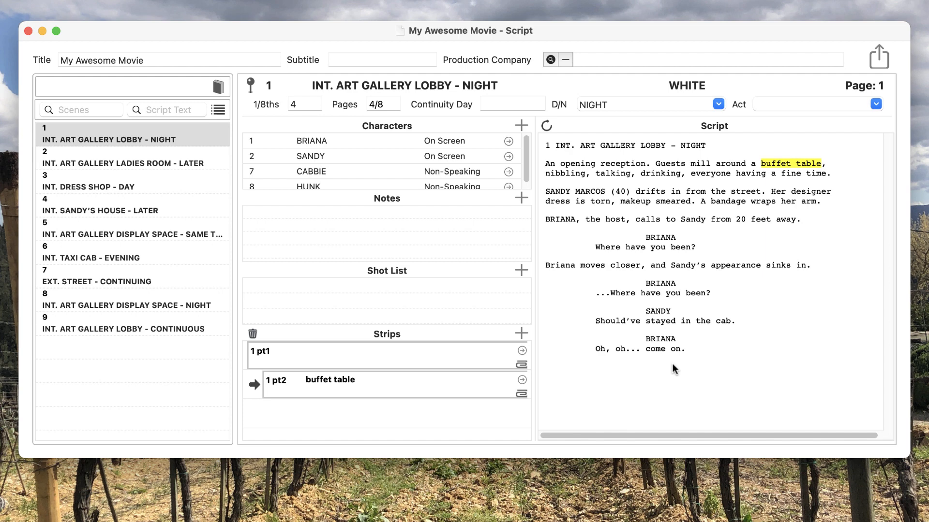
left_click(457, 355)
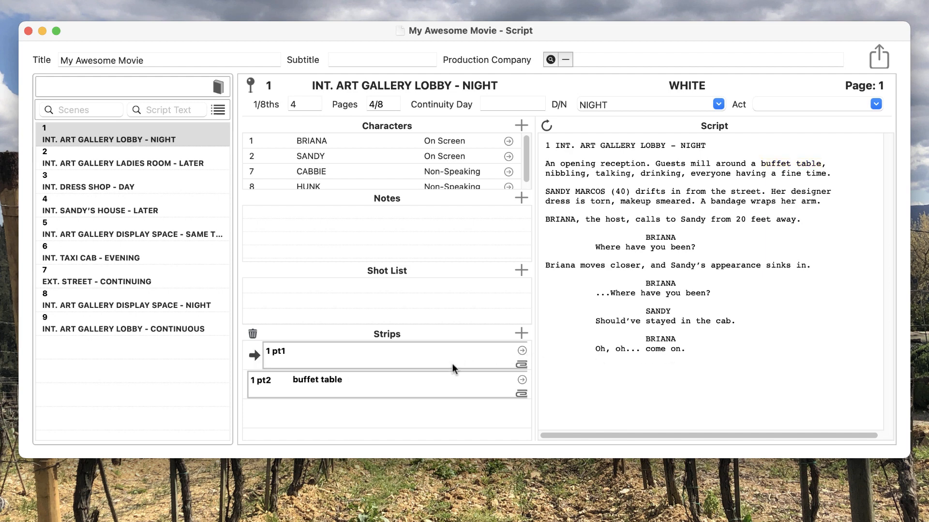
left_click(424, 386)
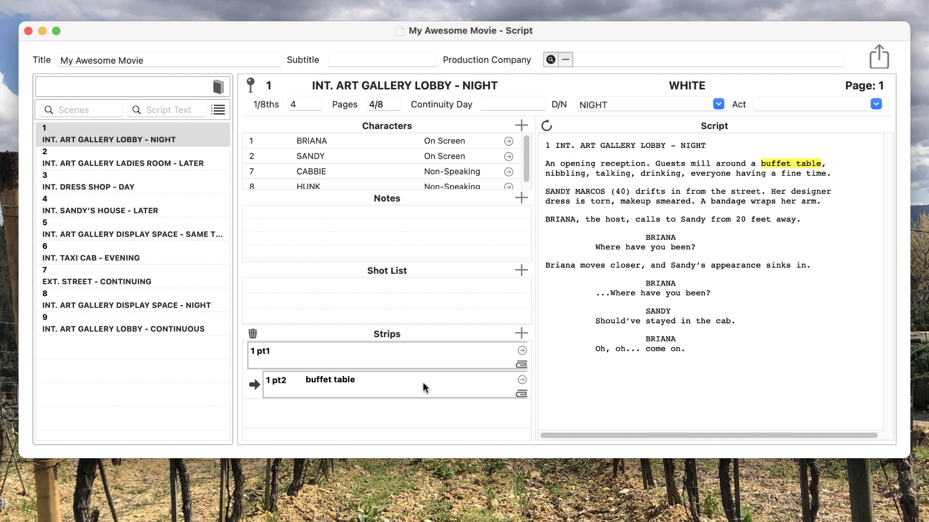
- Clear the buffet table strip's script highlight and highlight "nibbling", "dress" and "makeup smeared" in scene 1
left_click(547, 127)
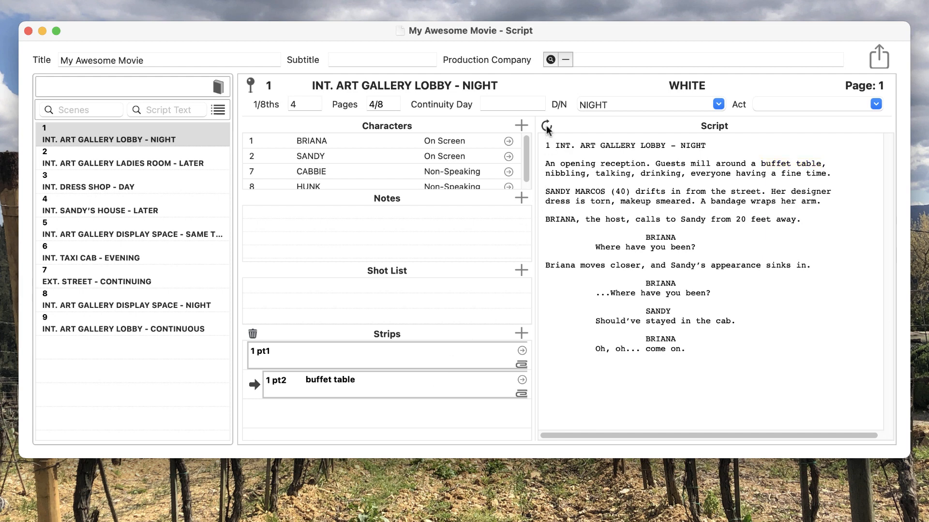
double_click(561, 173)
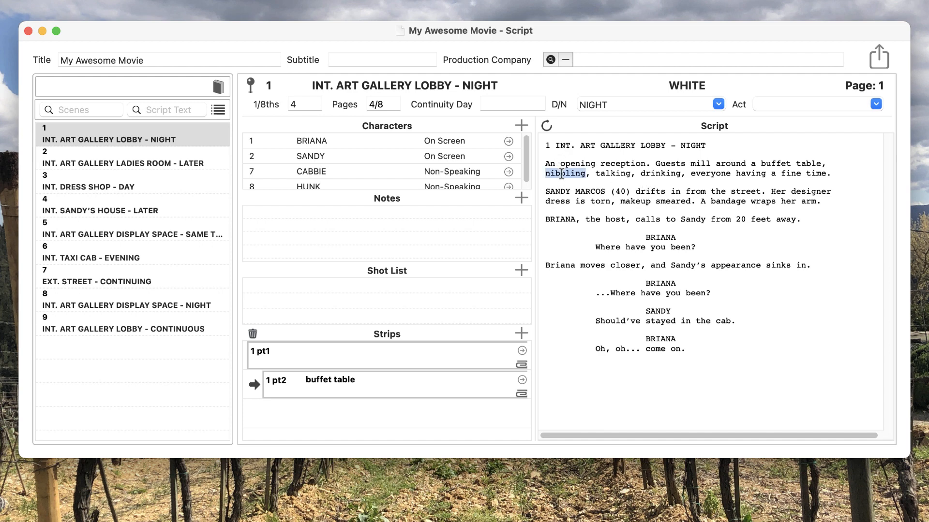
double_click(561, 200)
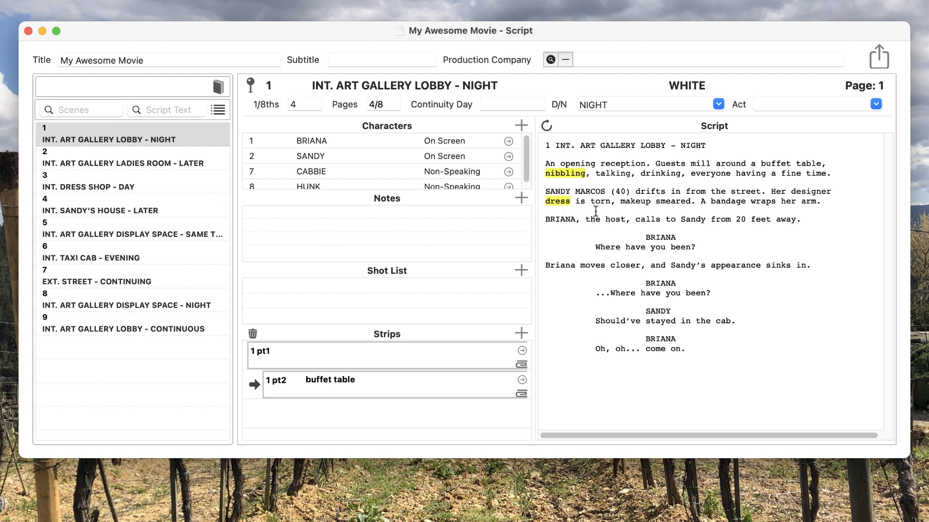
left_click_drag(620, 201, 692, 200)
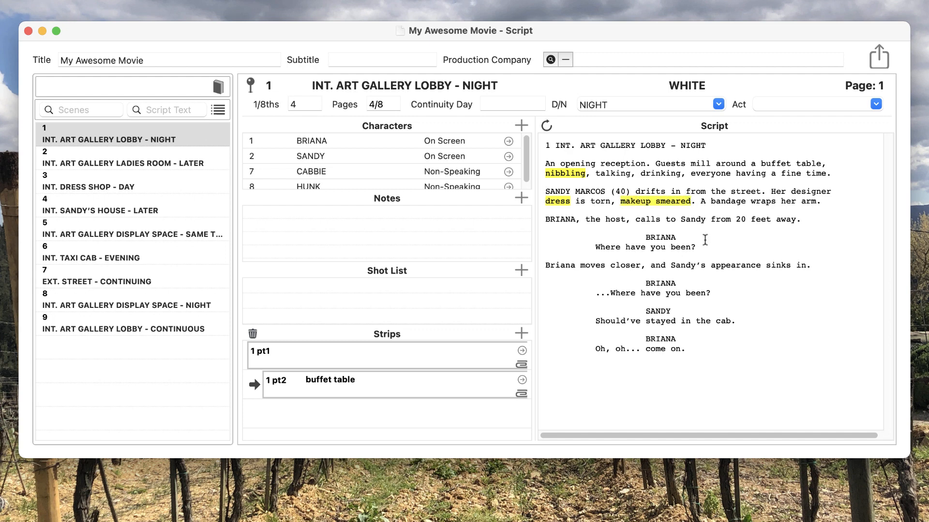
- Add a third scene 1 strip described as "nibbling" from the highlights and compare it with the buffet table strip
left_click(525, 332)
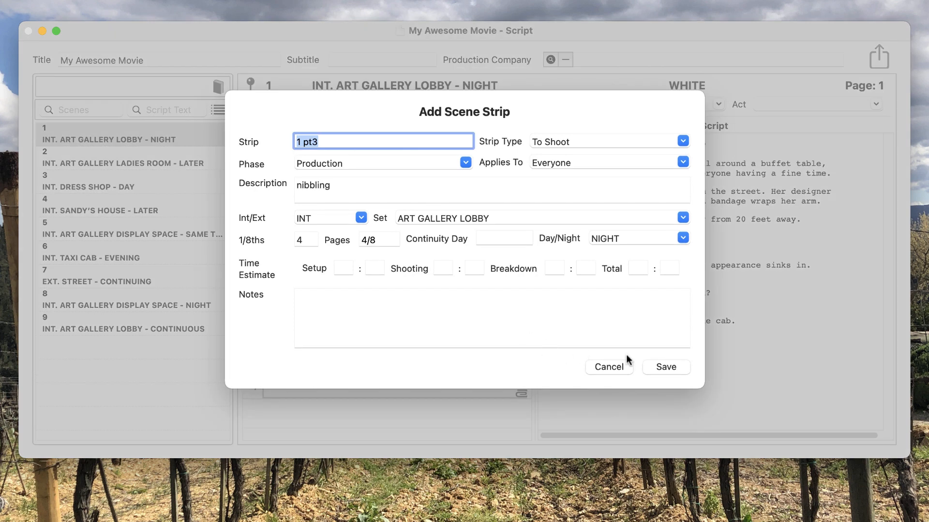
left_click(658, 365)
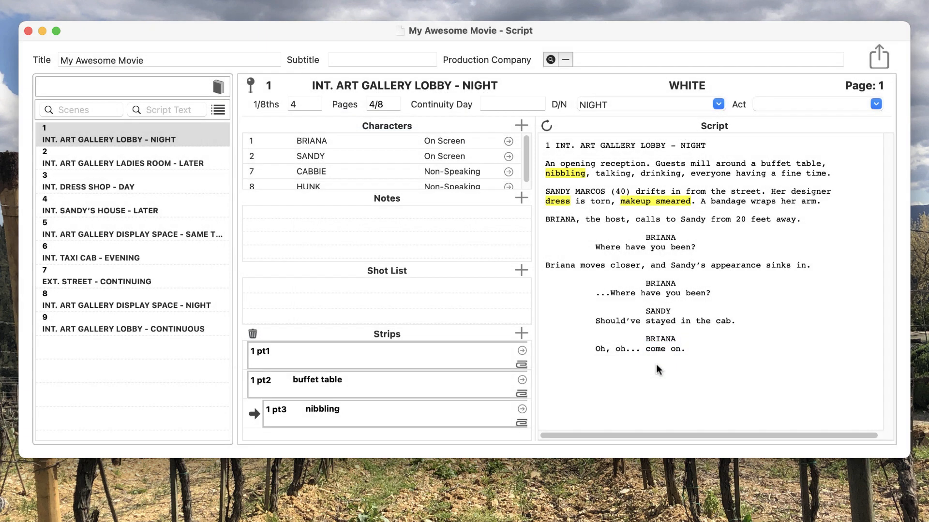
left_click(361, 384)
left_click(364, 405)
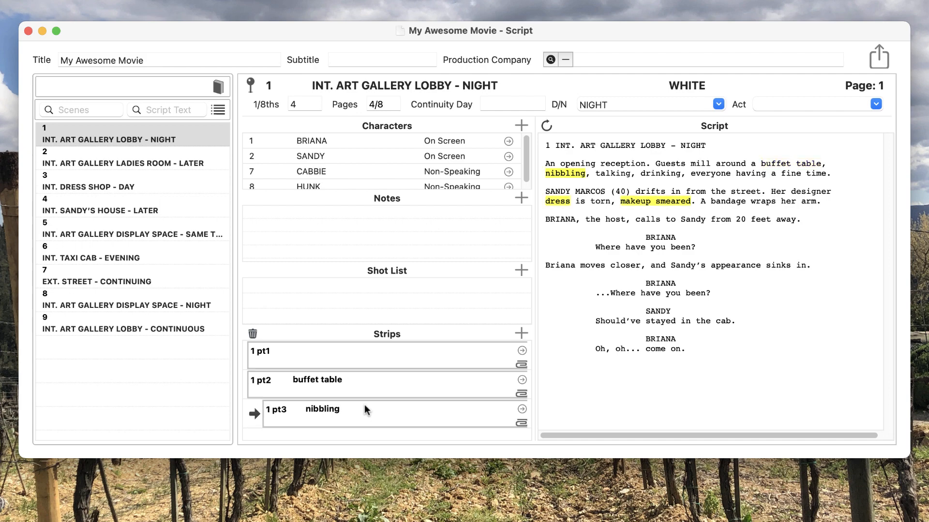